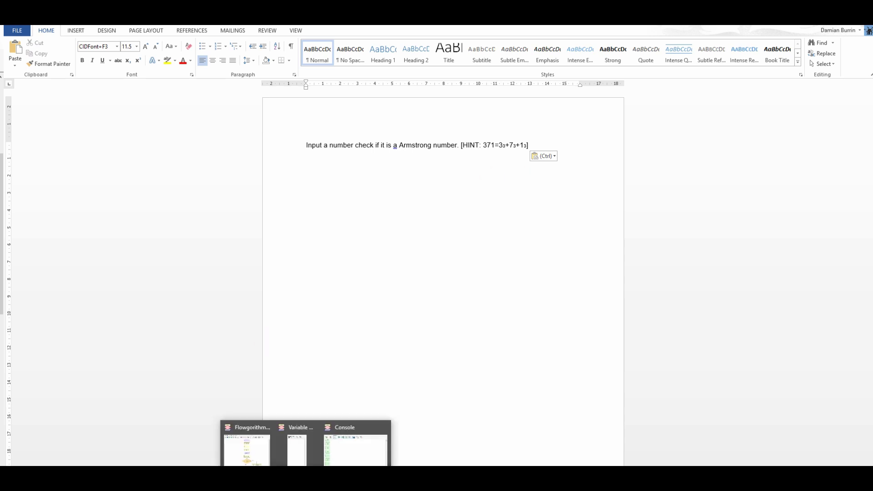
Bring the Flowgorithm armstrong flowchart window in front of the Word exercise and reposition it.
click(249, 447)
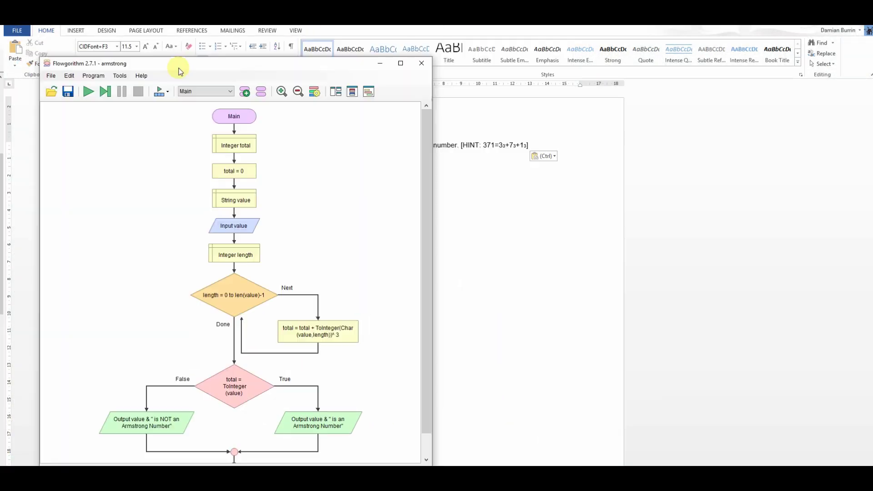
drag(310, 33, 325, 30)
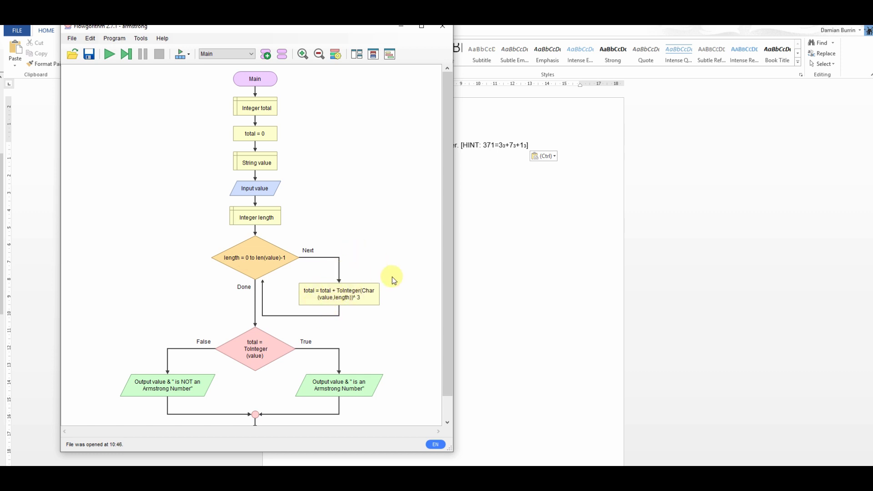
scroll(447, 284, down, 1)
scroll(444, 250, up, 1)
Switch to the Variables layout and move the variable watch further right.
click(356, 55)
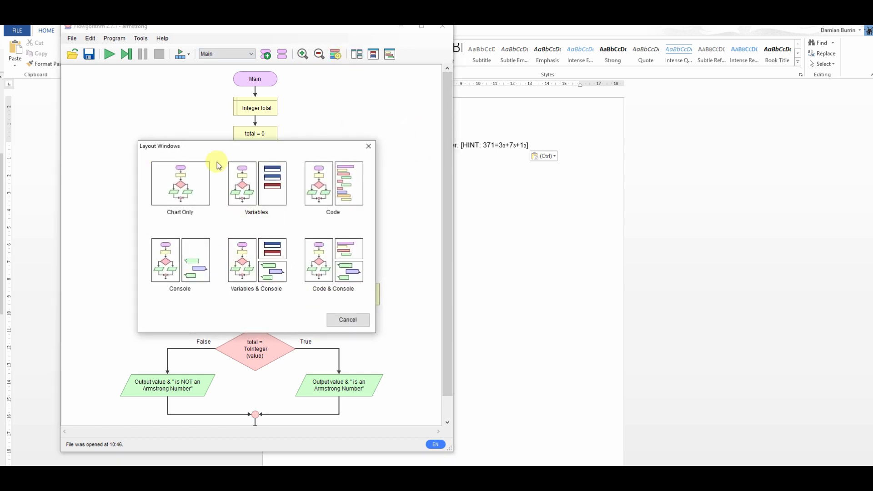
click(351, 320)
click(373, 54)
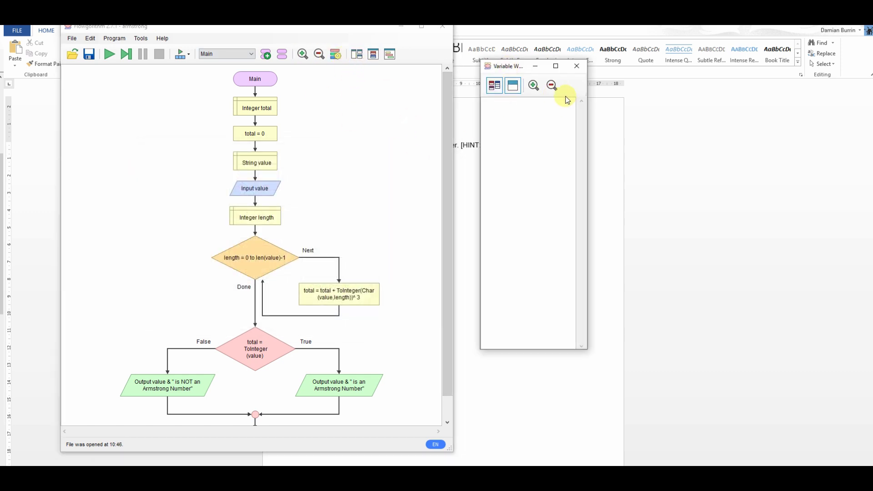
drag(520, 67, 679, 60)
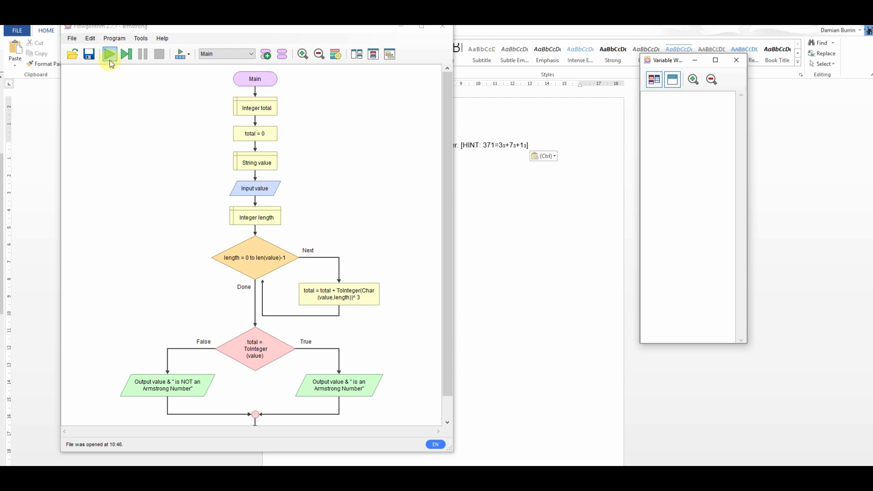
Start stepping the armstrong flowchart, move the console lower, and enter 371.
click(129, 55)
click(129, 54)
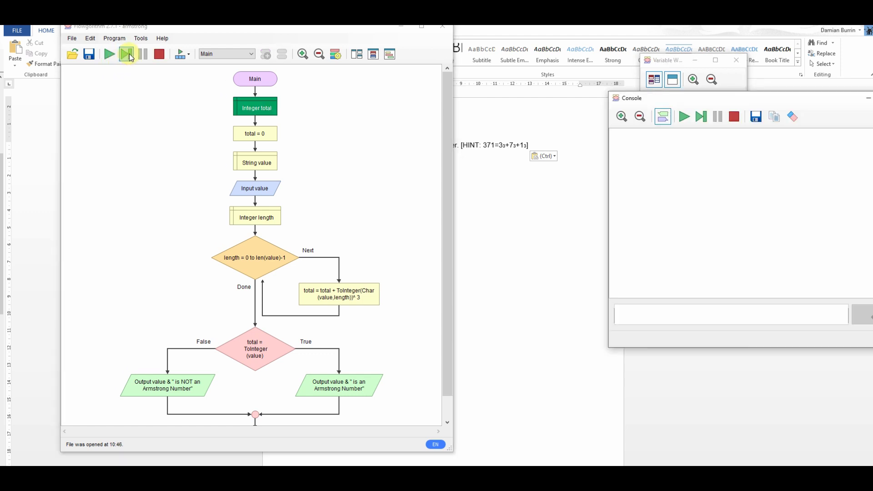
mouse_move(687, 97)
mouse_down()
mouse_move(549, 220)
mouse_move(505, 246)
mouse_up()
click(133, 57)
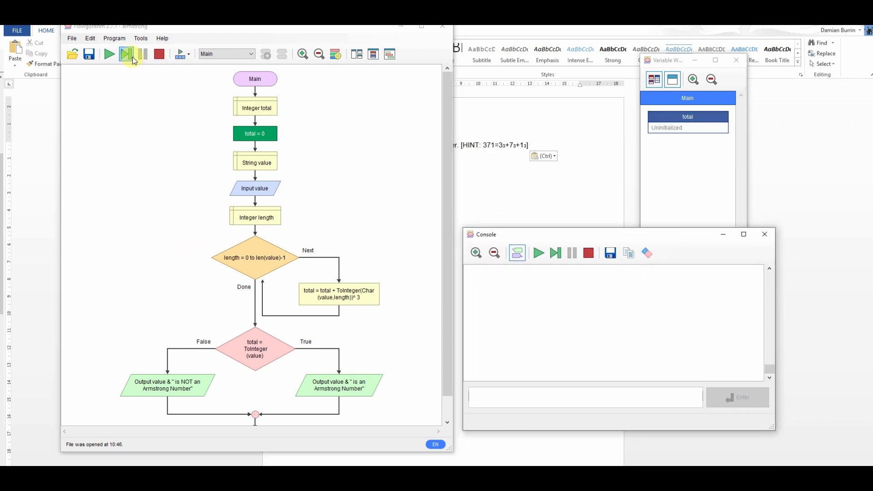
click(133, 57)
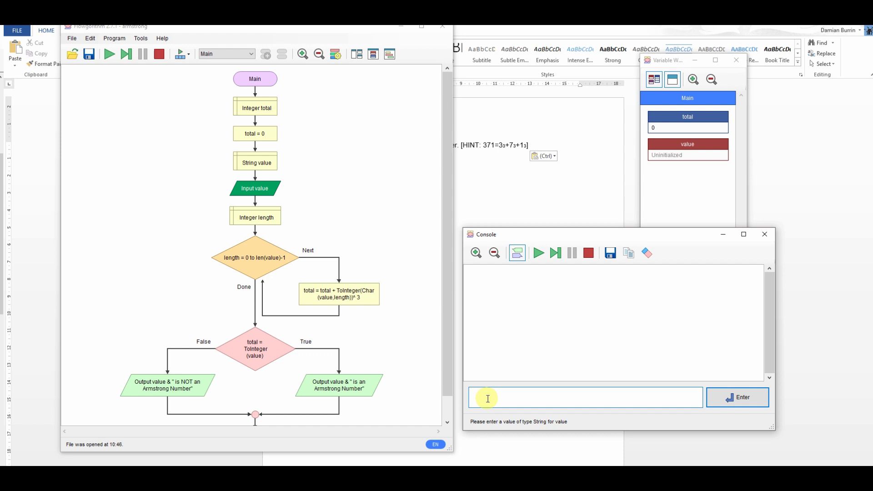
text(371)
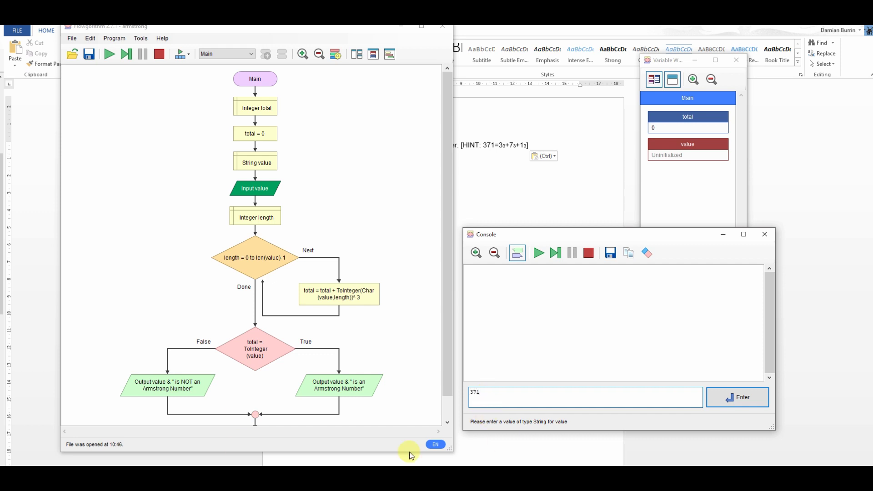
click(728, 397)
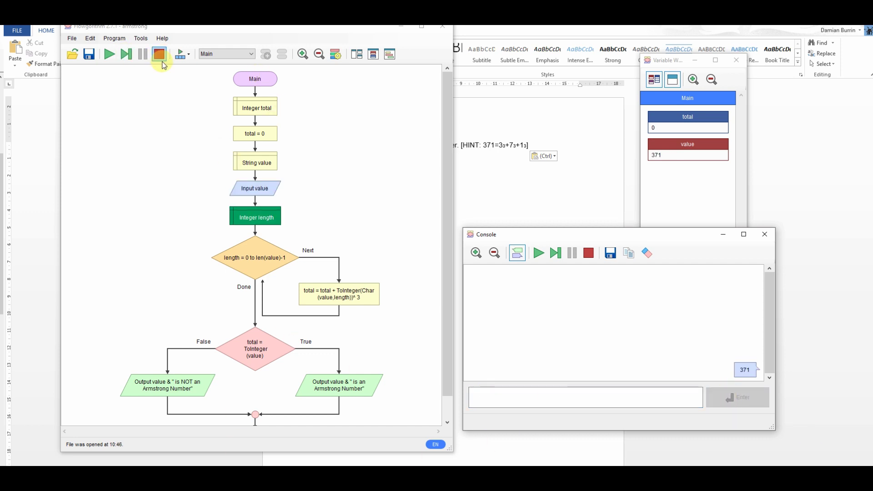
Step through the digit loop until total reaches 371 and '371 is an Armstrong Number' appears.
click(128, 57)
click(129, 57)
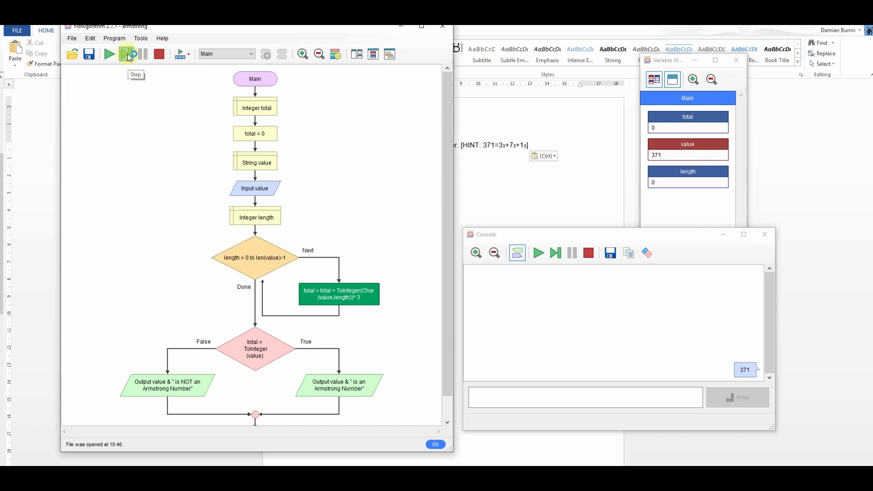
click(128, 57)
click(129, 57)
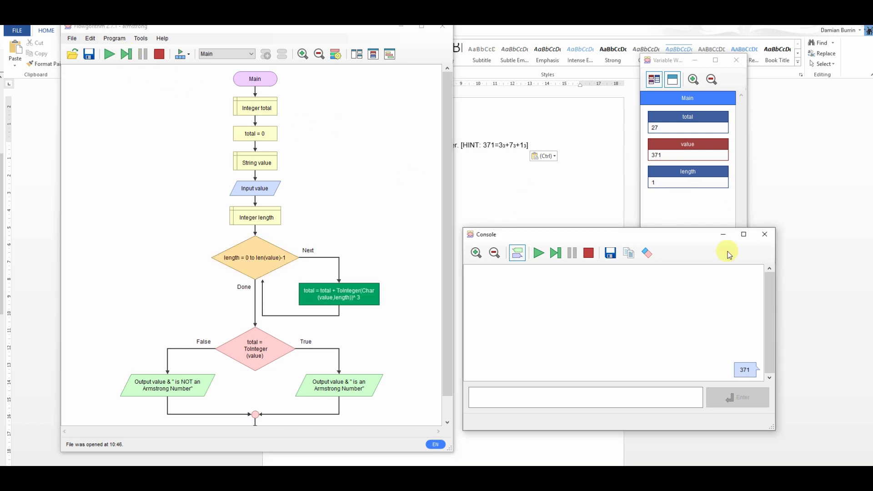
click(129, 55)
click(128, 54)
click(129, 54)
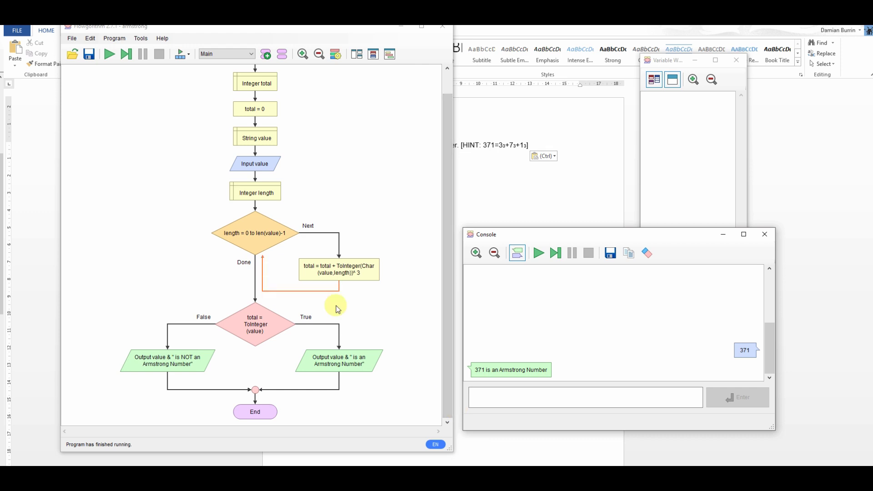
Restart the program, enter 152 and step into the digit loop.
click(555, 252)
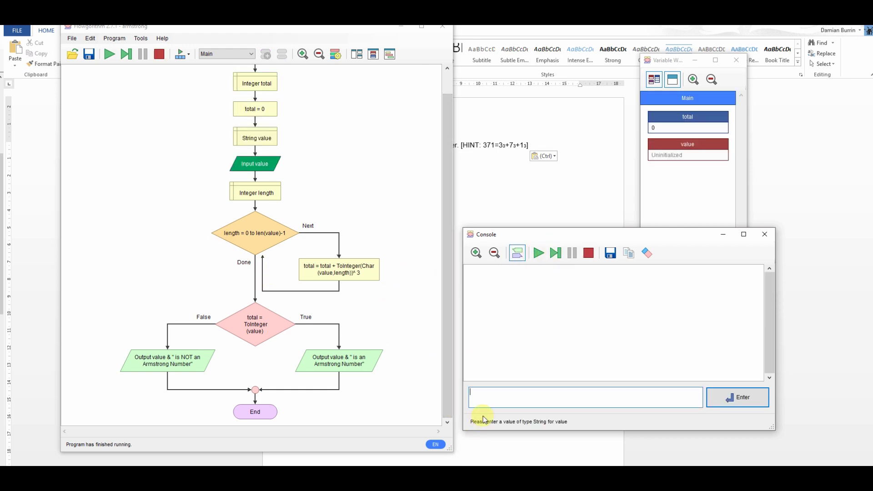
text(152)
click(733, 396)
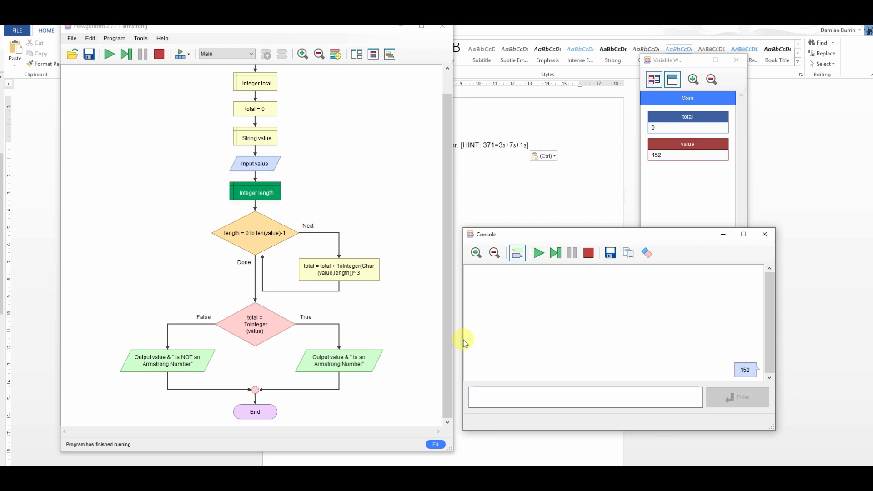
click(555, 253)
click(555, 253)
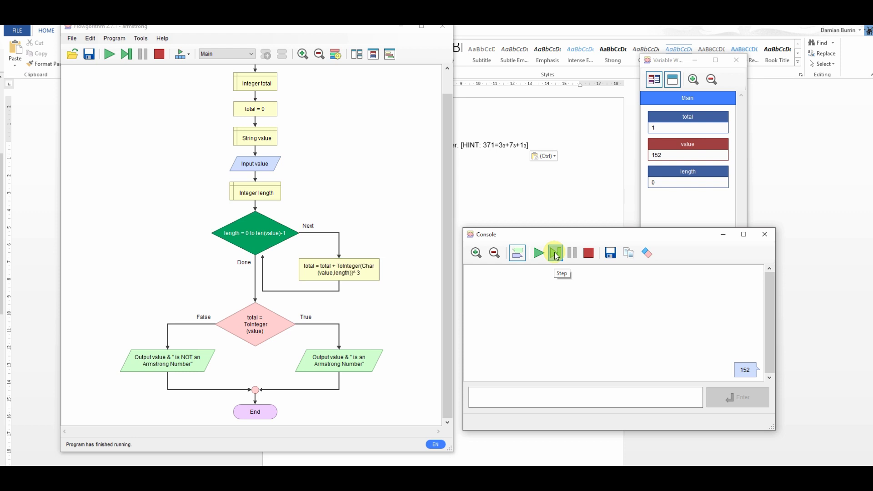
Step through the remaining iterations to the '152 is NOT an Armstrong Number' output.
click(555, 253)
click(555, 253)
click(556, 253)
click(555, 254)
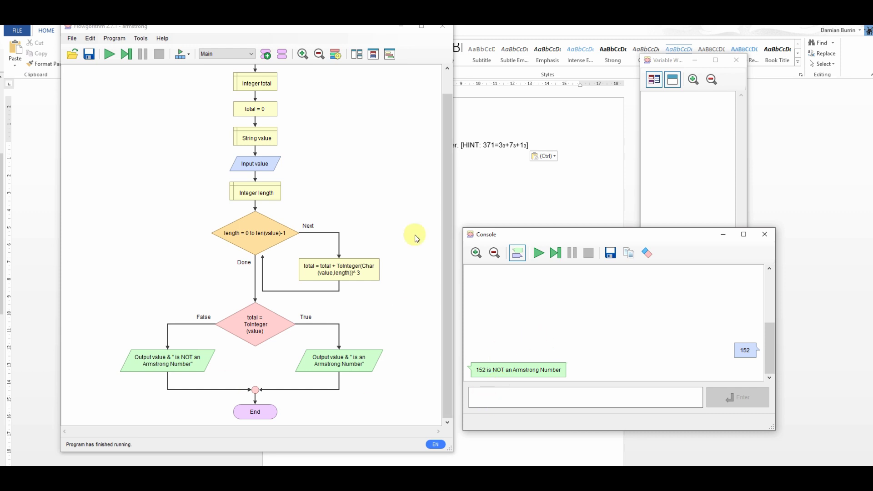
click(444, 219)
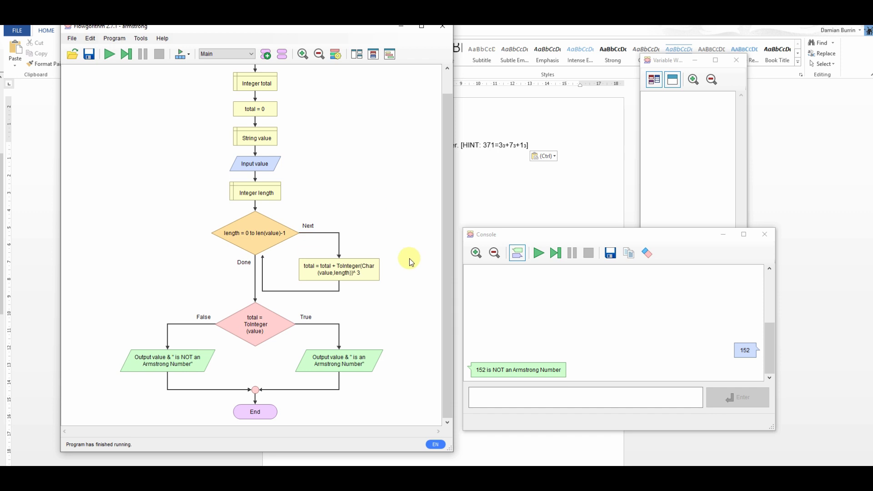
Centre Flowgorithm over Word and review the total assignment adding ToInteger(Char(value,length))^3, then cancel.
click(502, 74)
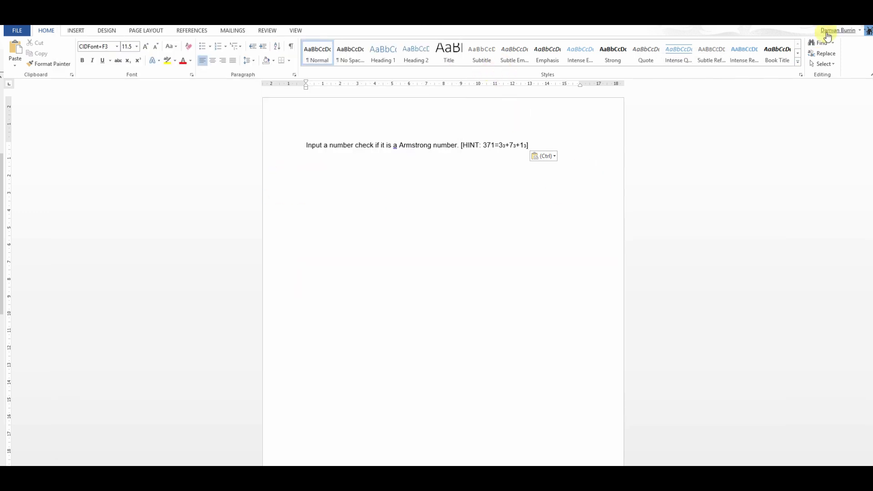
mouse_move(250, 471)
click(250, 456)
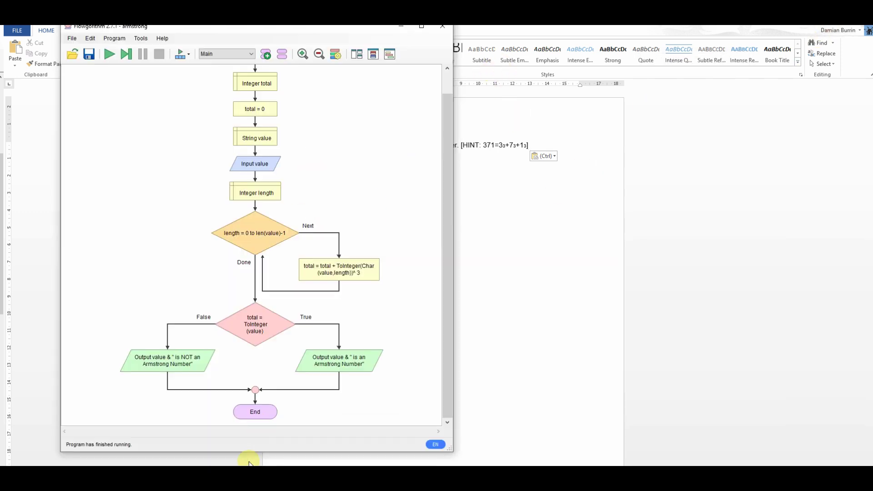
drag(201, 29, 368, 52)
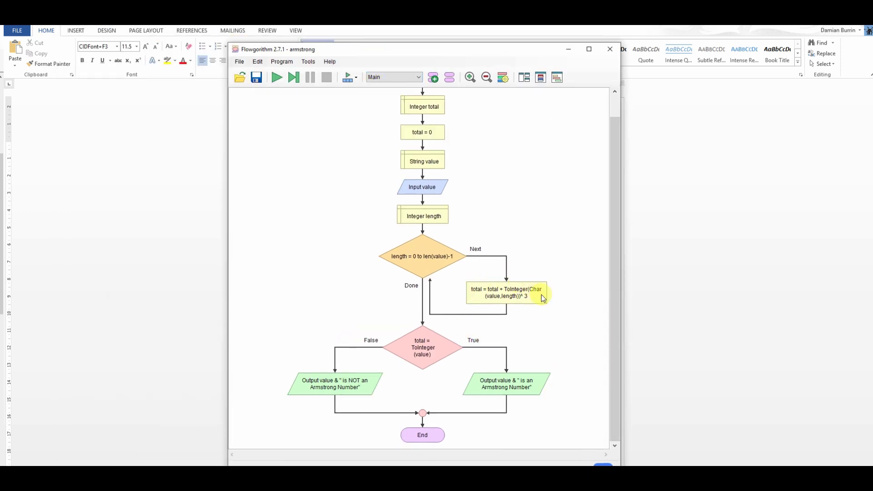
double_click(488, 295)
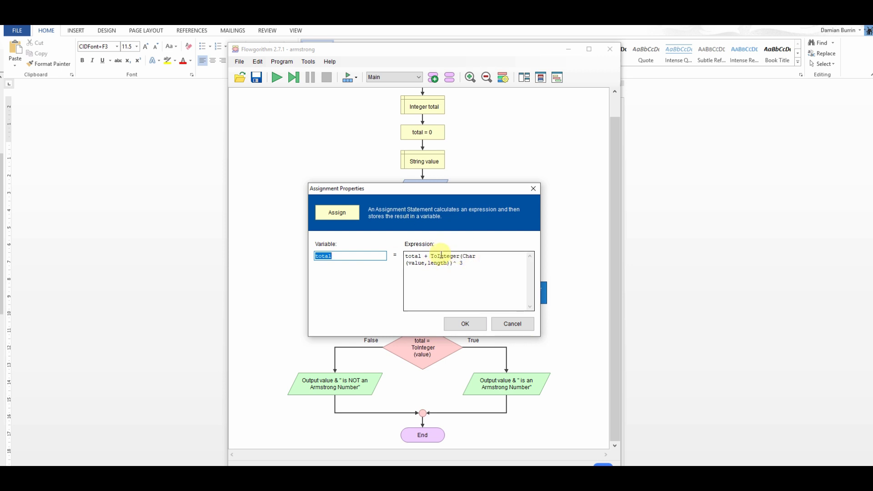
click(516, 326)
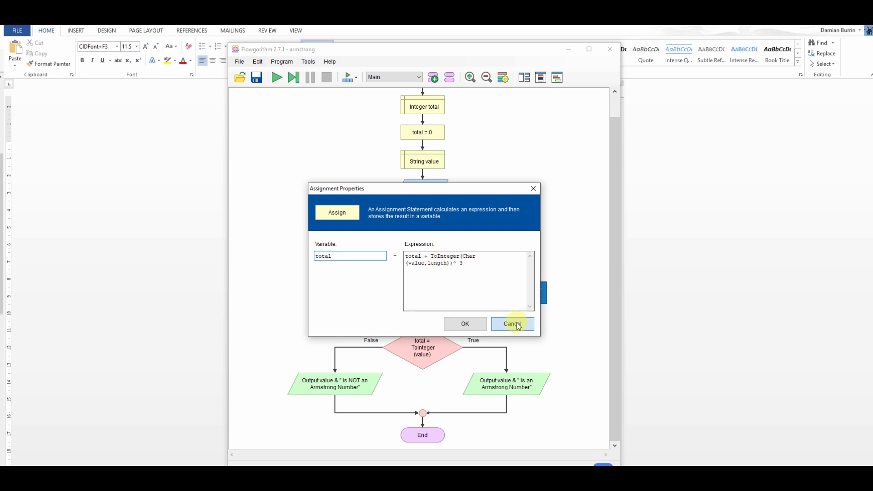
Open the Intrinsic Functions help page and highlight the Char and ToInteger descriptions.
click(330, 61)
click(342, 79)
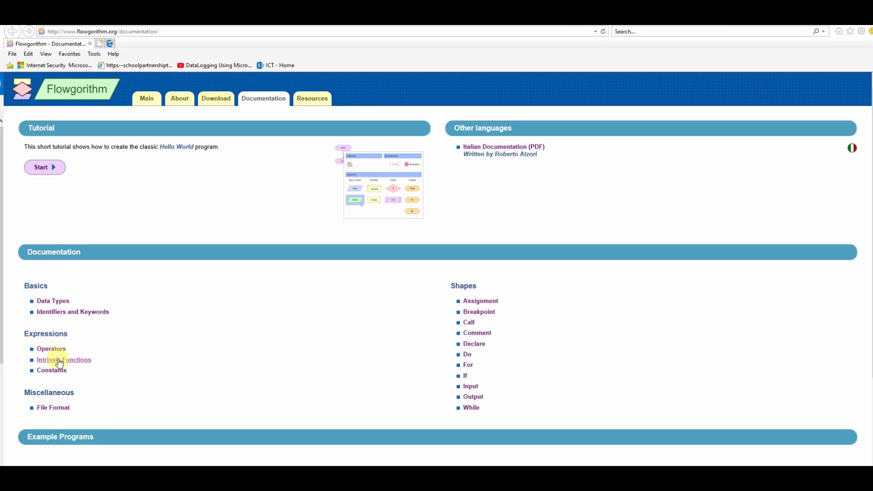
click(64, 359)
scroll(213, 272, down, 2)
scroll(213, 272, down, 1)
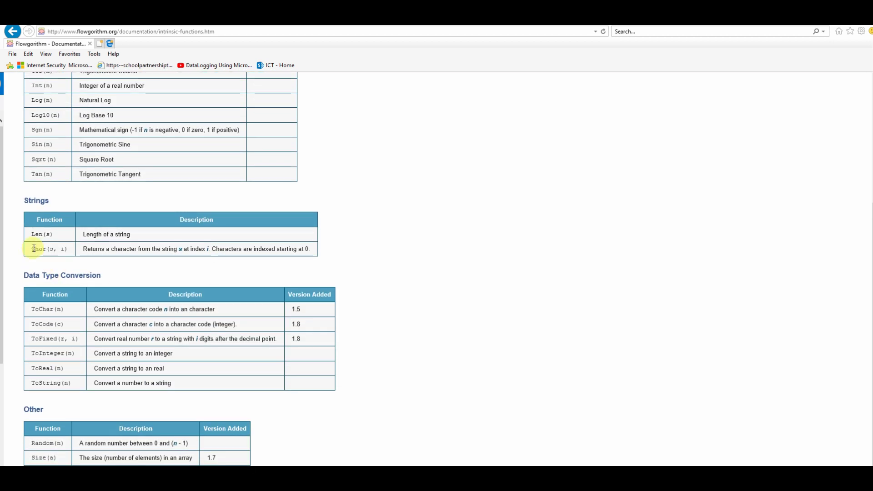
drag(35, 250, 298, 250)
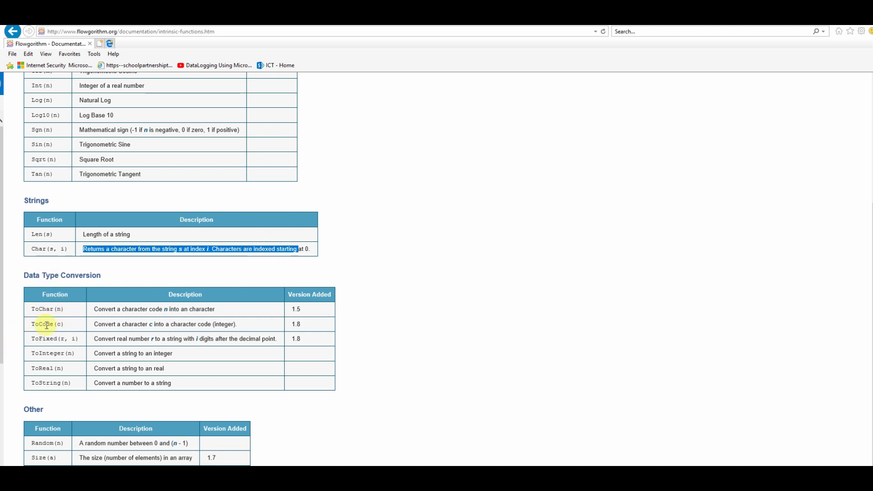
drag(32, 353, 201, 352)
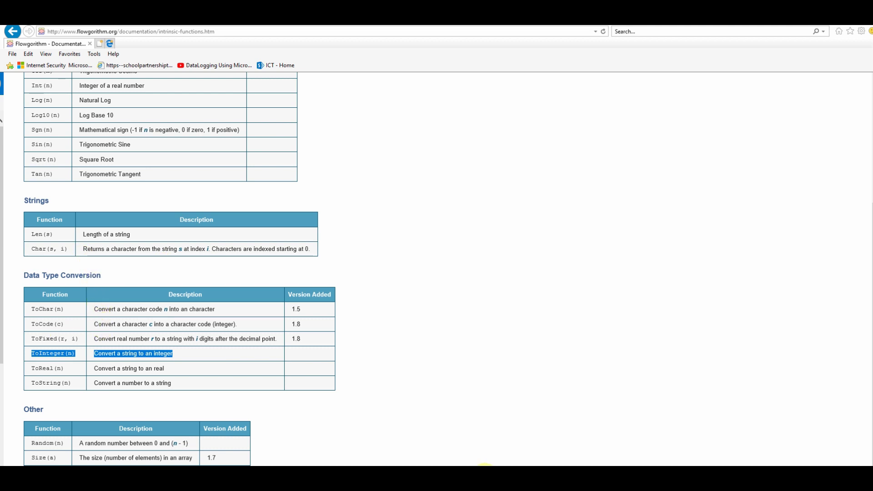
click(485, 469)
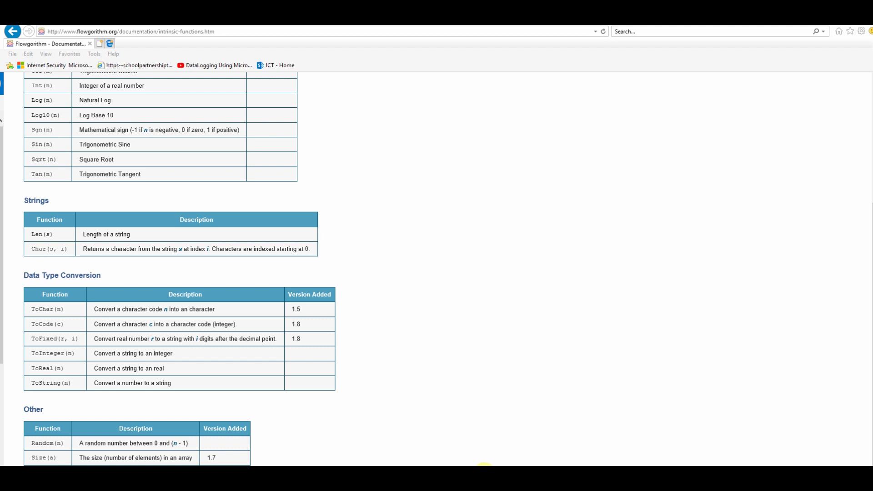